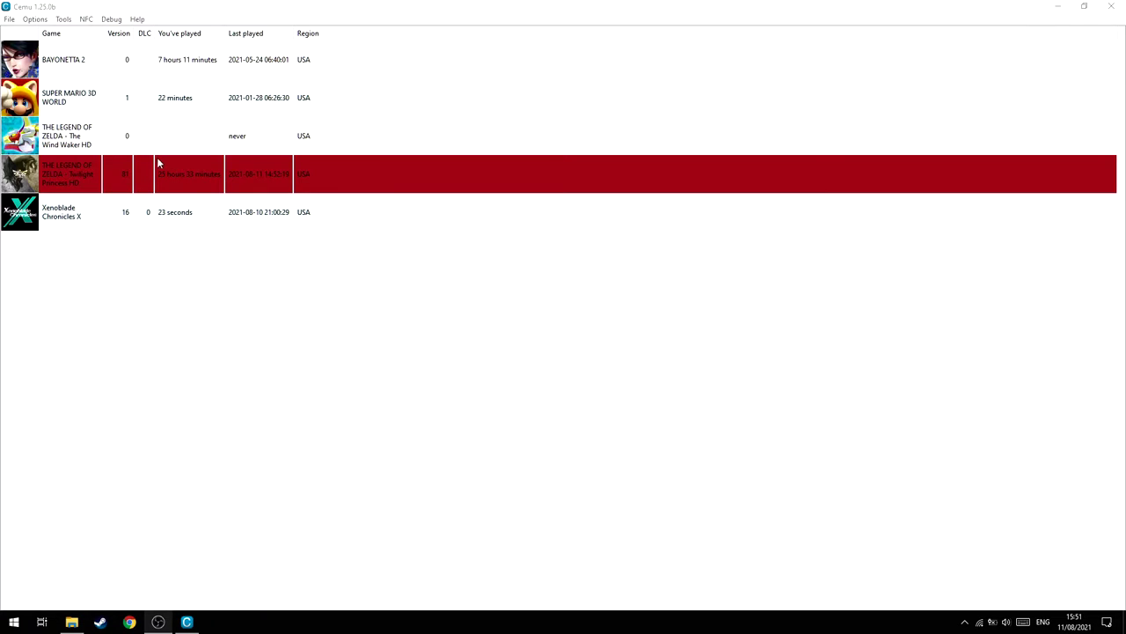
# Open the graphic packs for The Legend of Zelda: Twilight Princess HD, leaving the list limited to installed games
pyautogui.moveTo(152, 166)
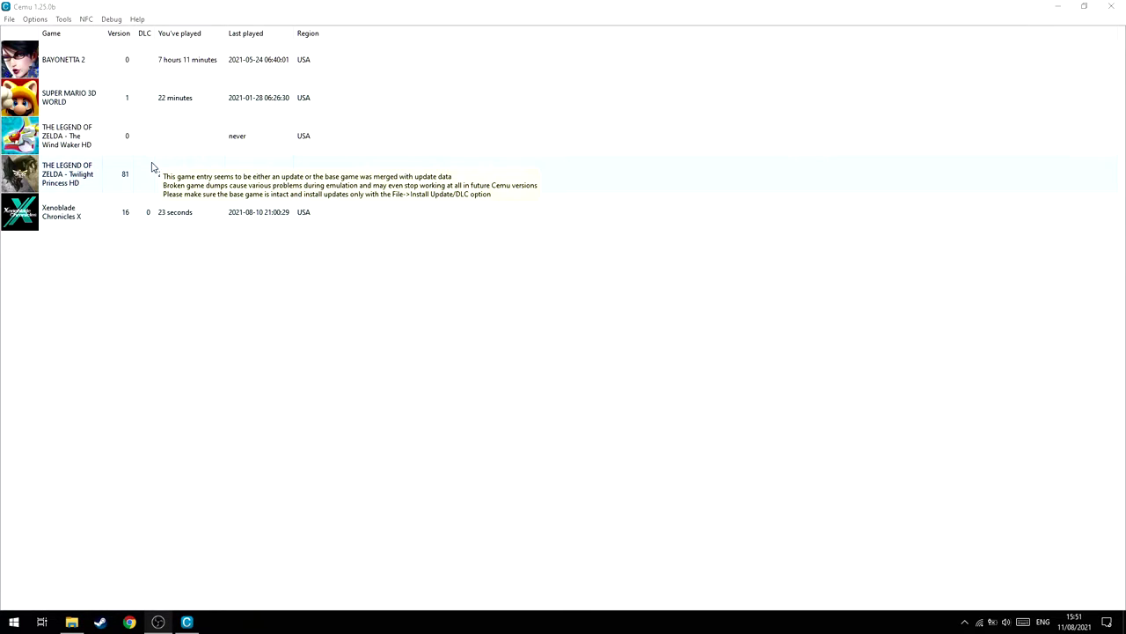
pyautogui.rightClick(88, 175)
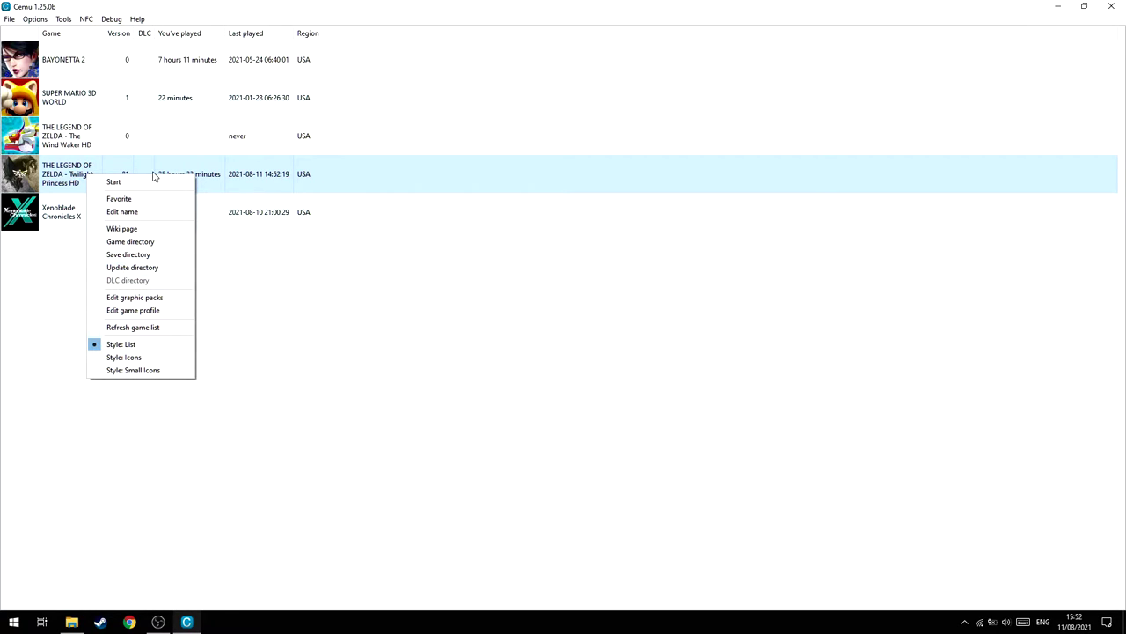
pyautogui.click(149, 301)
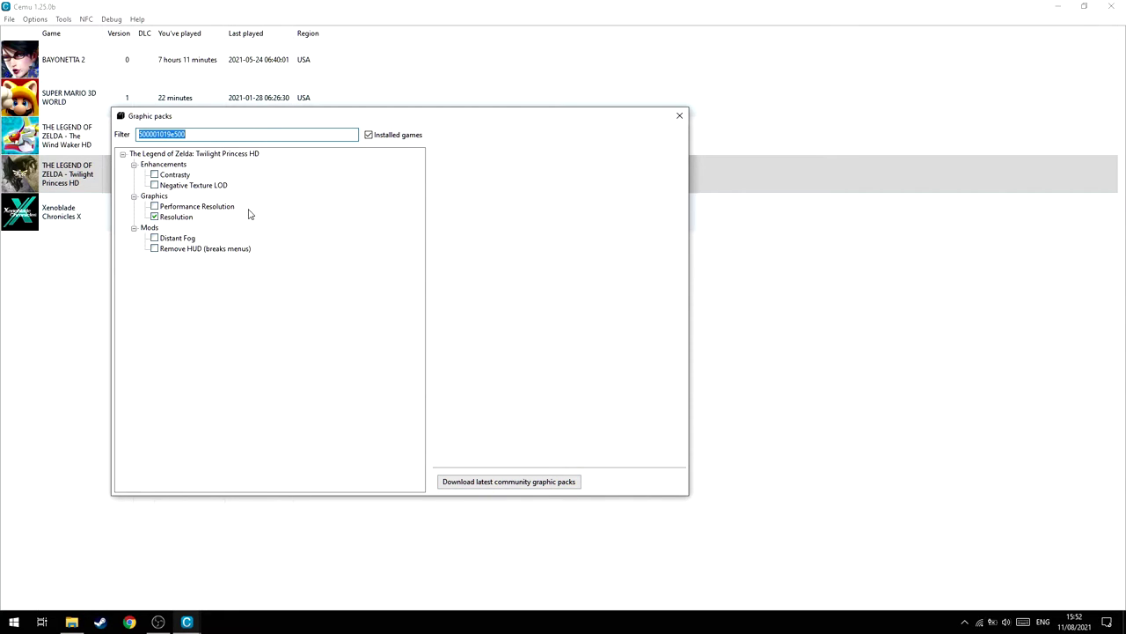
pyautogui.click(368, 135)
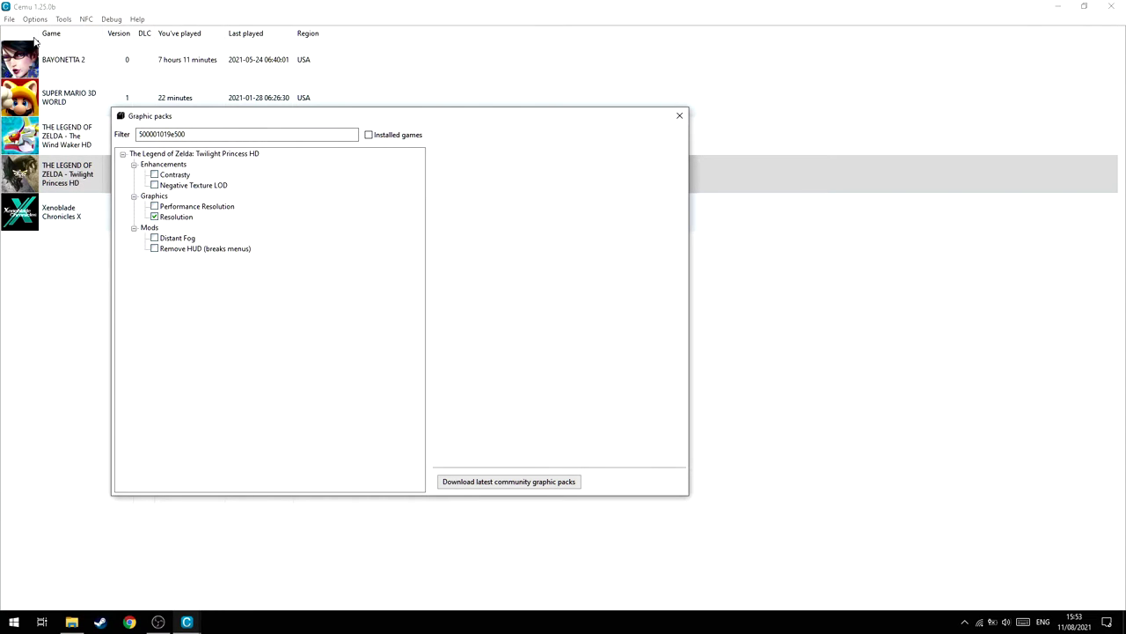
pyautogui.click(369, 135)
# Select the Resolution graphic pack and set its active preset to 1920x1080 (Native)
pyautogui.click(179, 217)
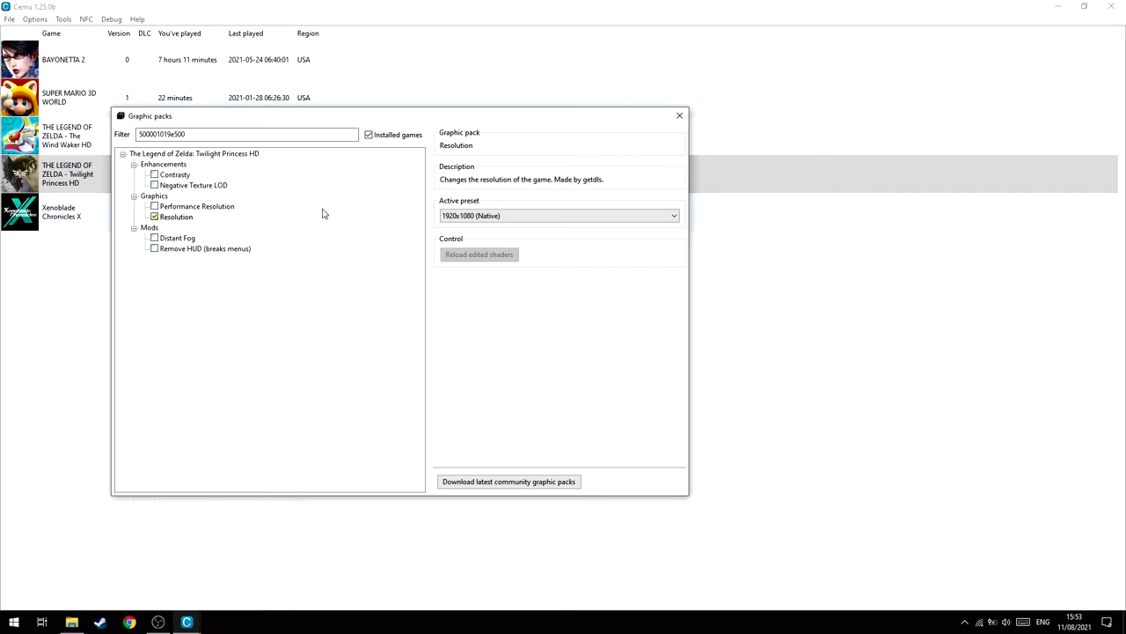
pyautogui.click(488, 219)
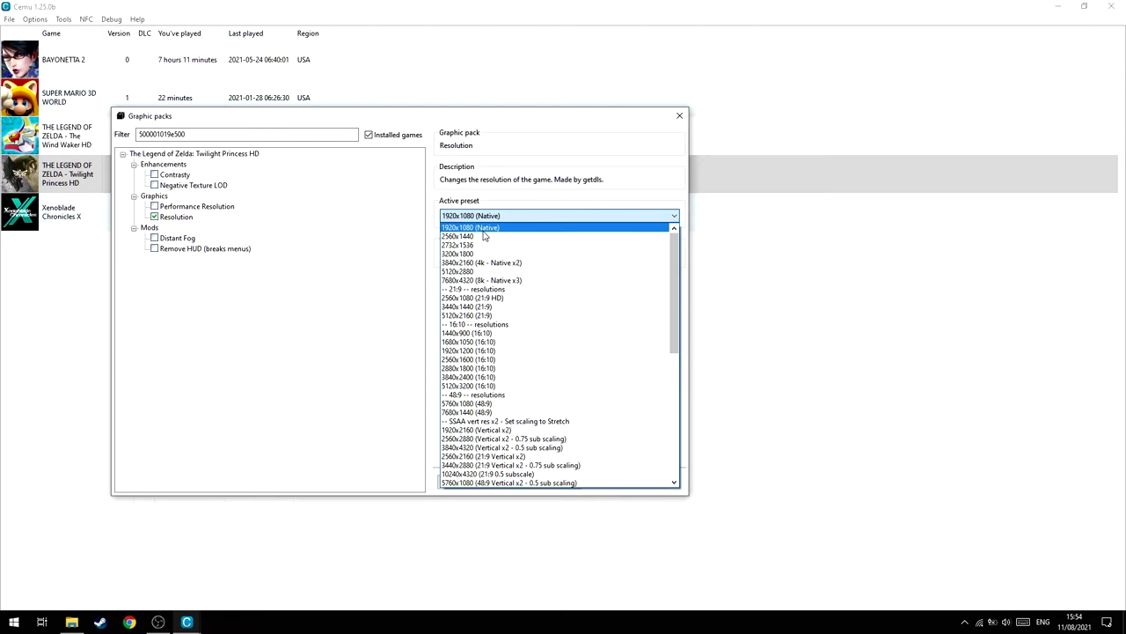
pyautogui.click(491, 230)
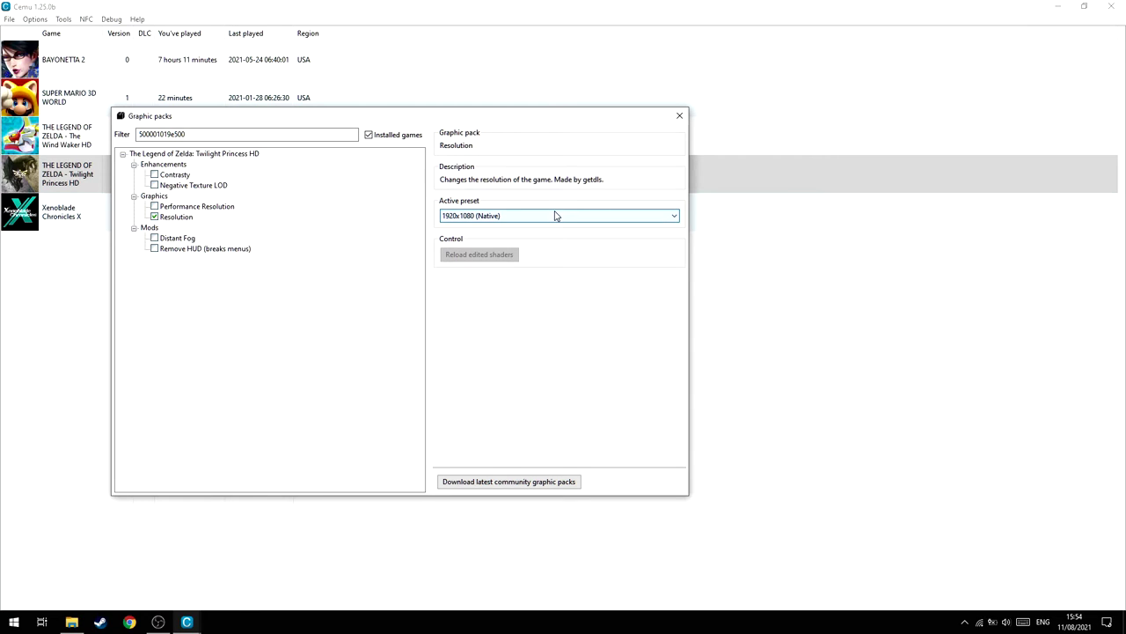
# Look through the other available resolution presets without choosing one, and close the graphic packs window
pyautogui.click(475, 216)
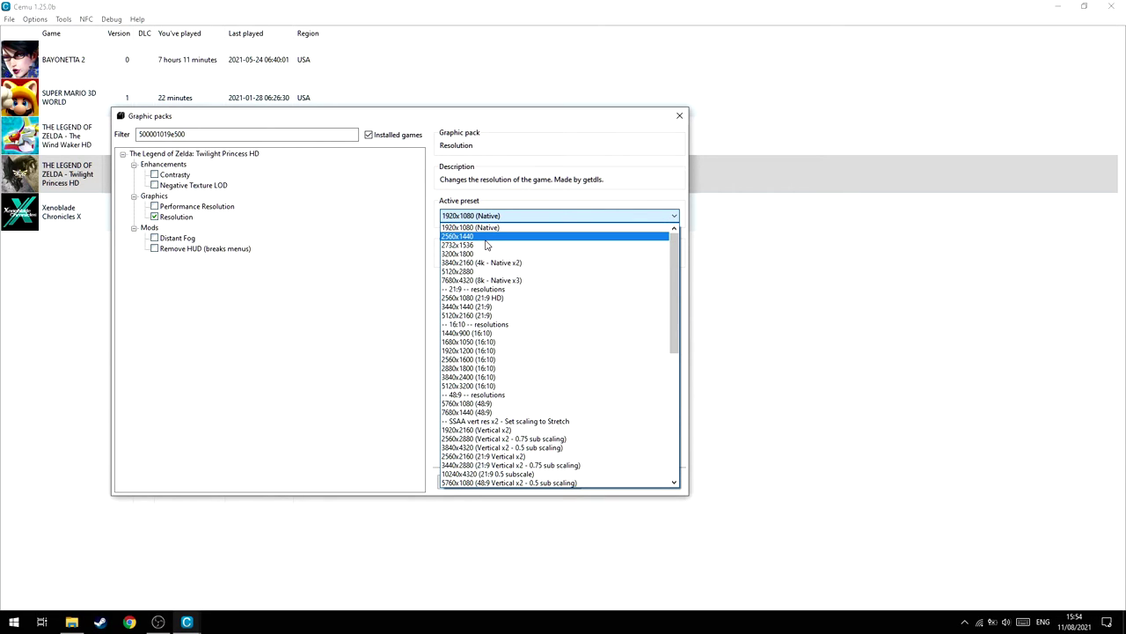
pyautogui.scroll(-4, 568, 427)
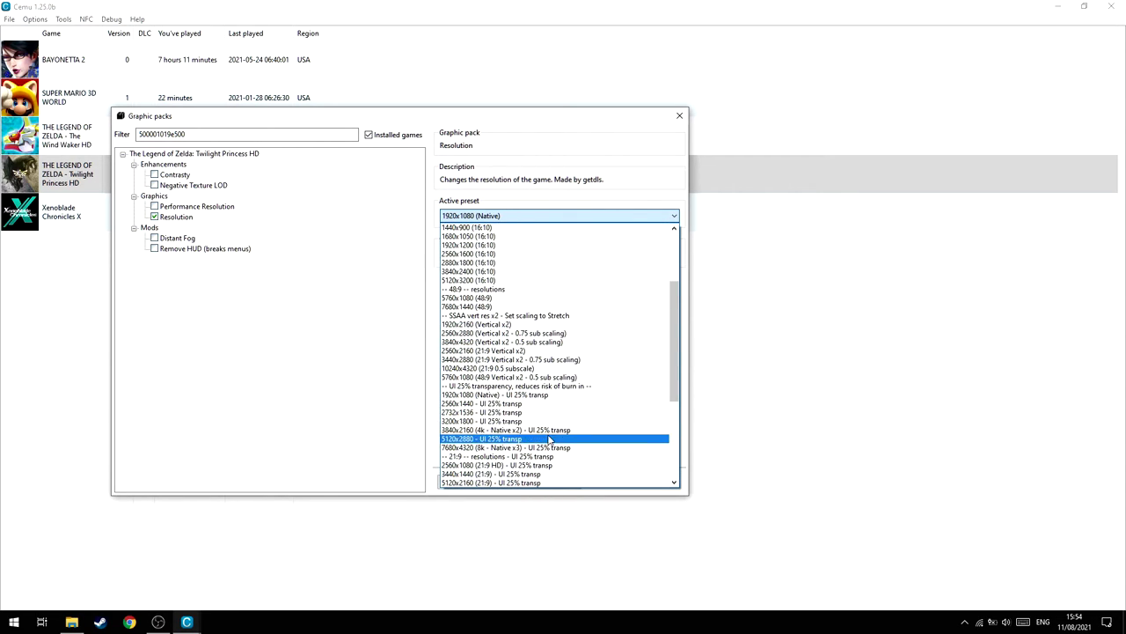
pyautogui.scroll(3, 547, 433)
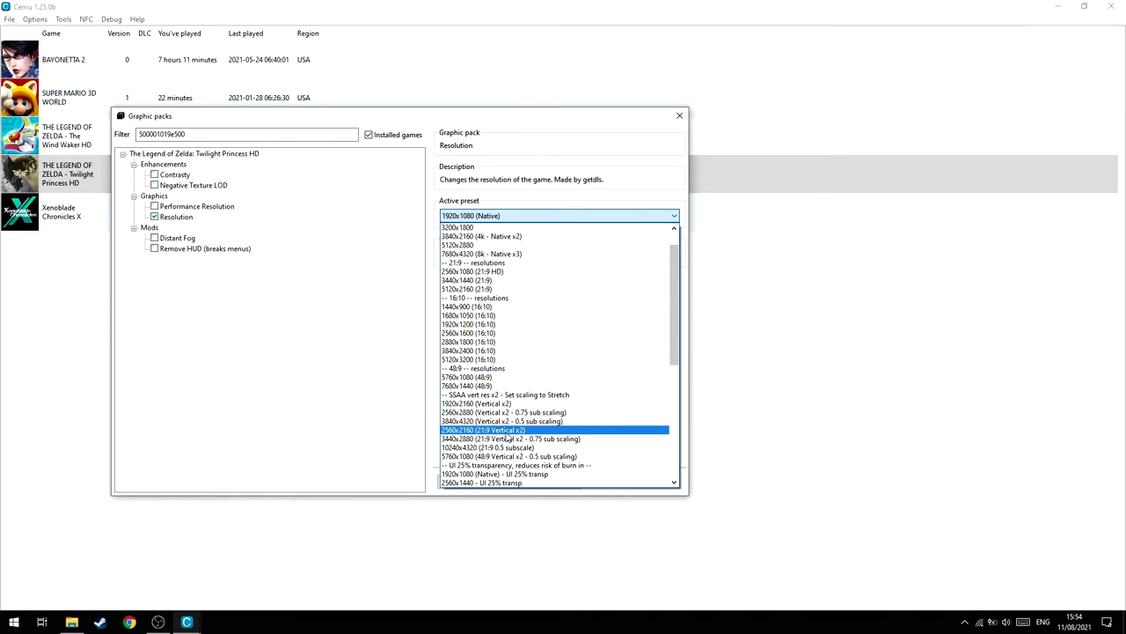
pyautogui.click(502, 201)
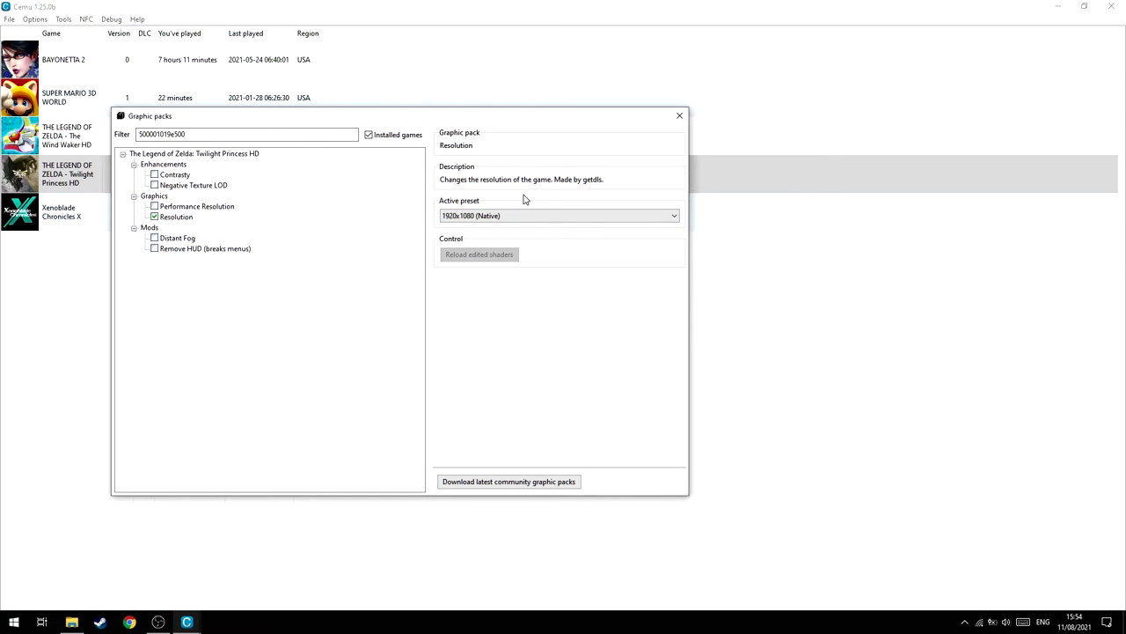
pyautogui.click(680, 117)
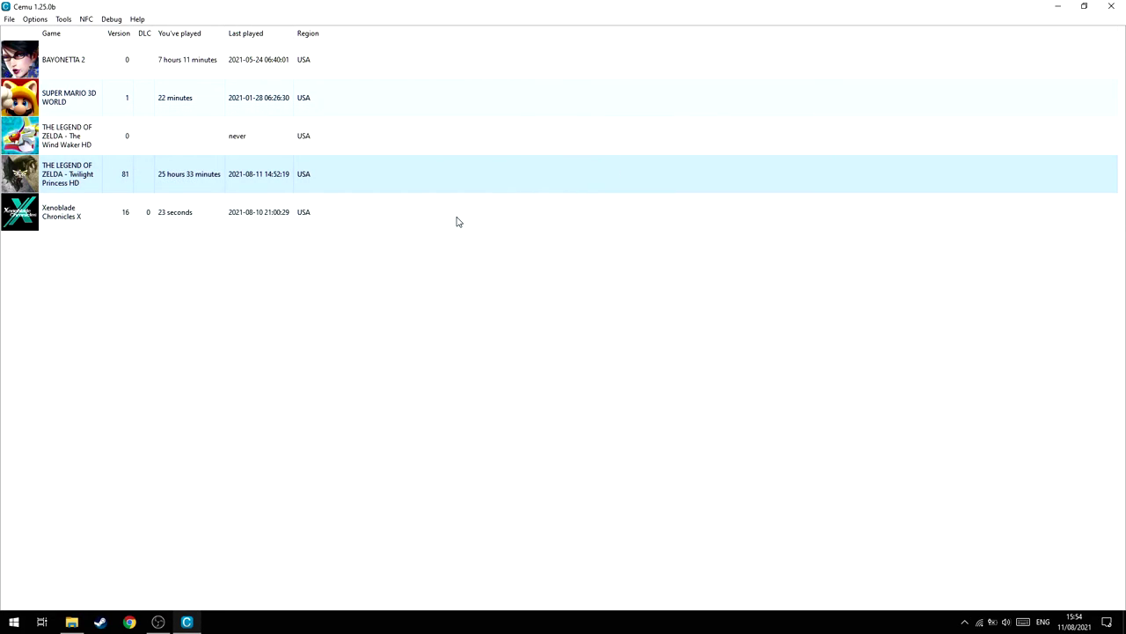
pyautogui.moveTo(410, 187)
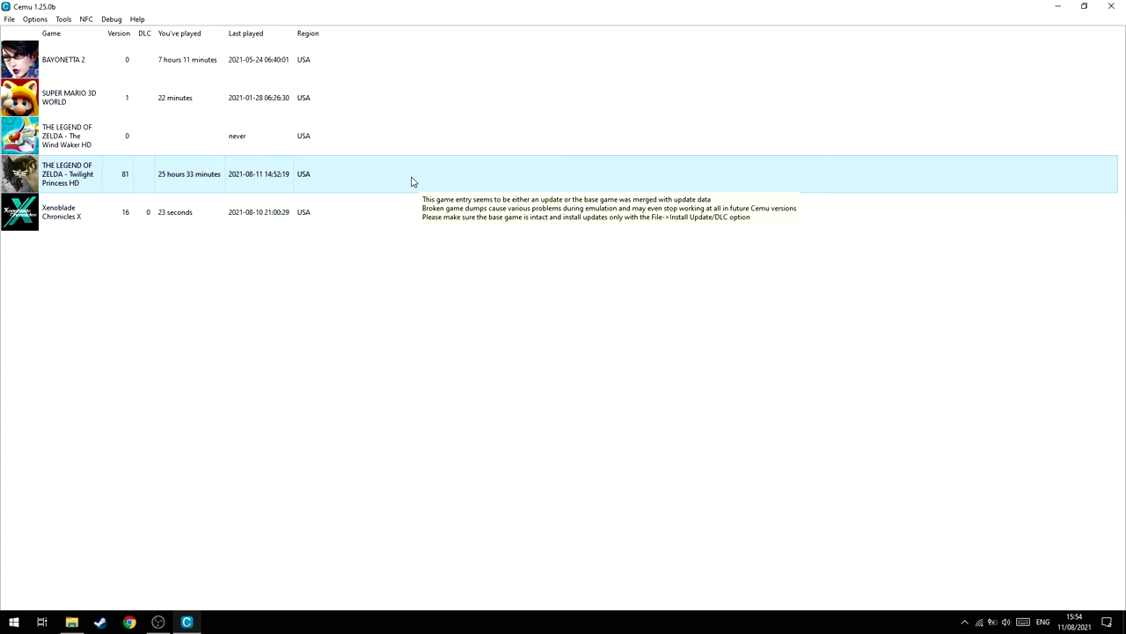
pyautogui.rightClick(394, 177)
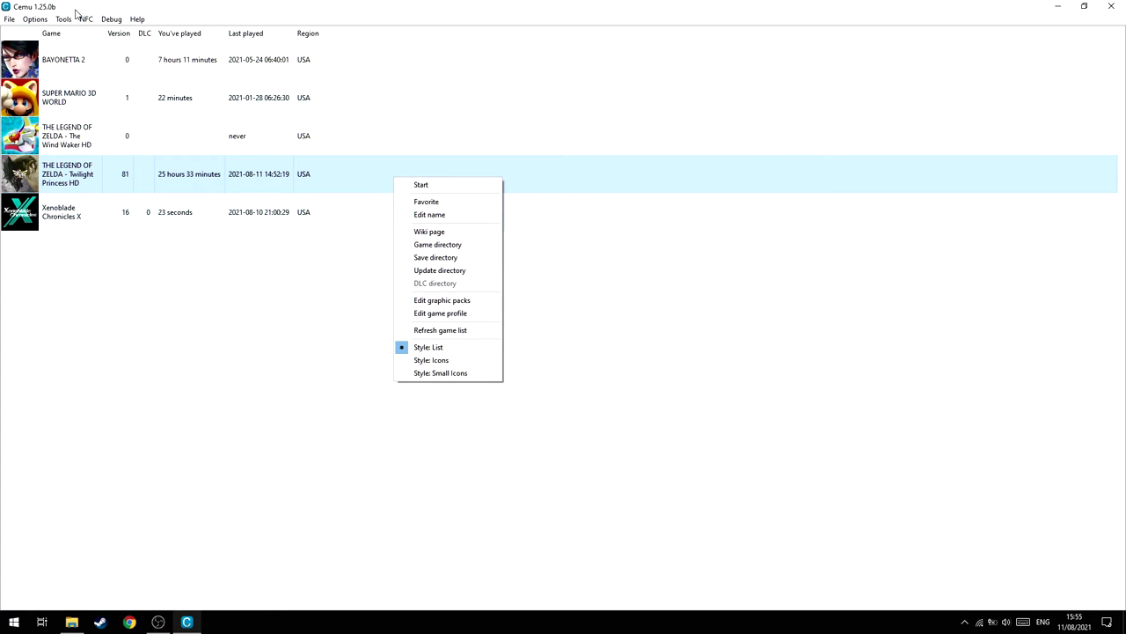
pyautogui.click(48, 10)
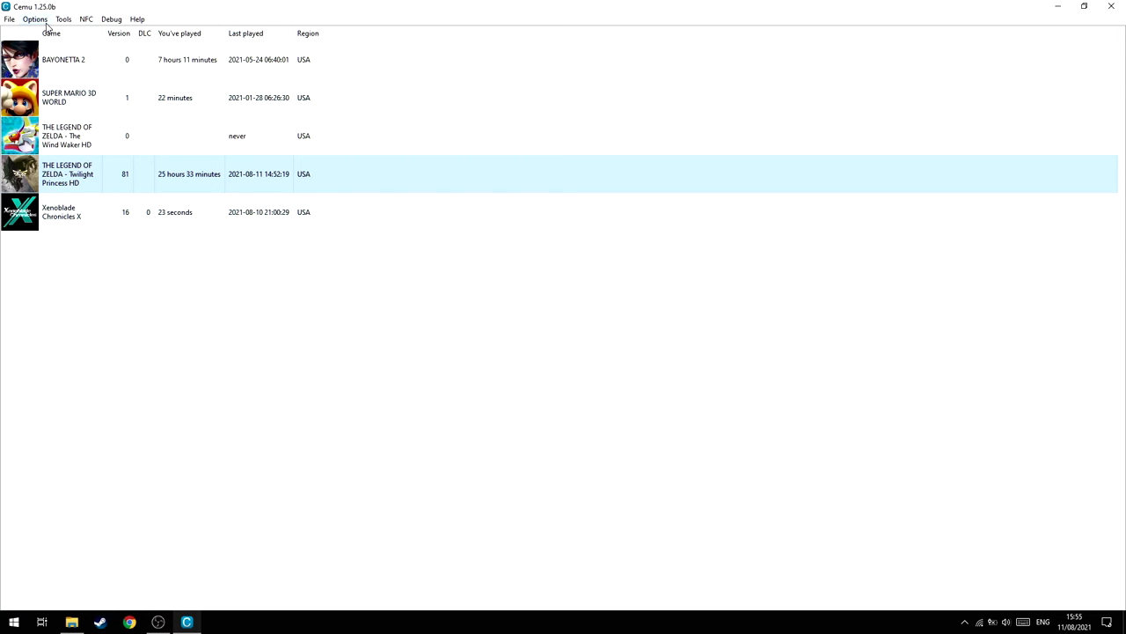
# Open the general graphic packs window and list the packs of all games, including those not installed
pyautogui.click(40, 19)
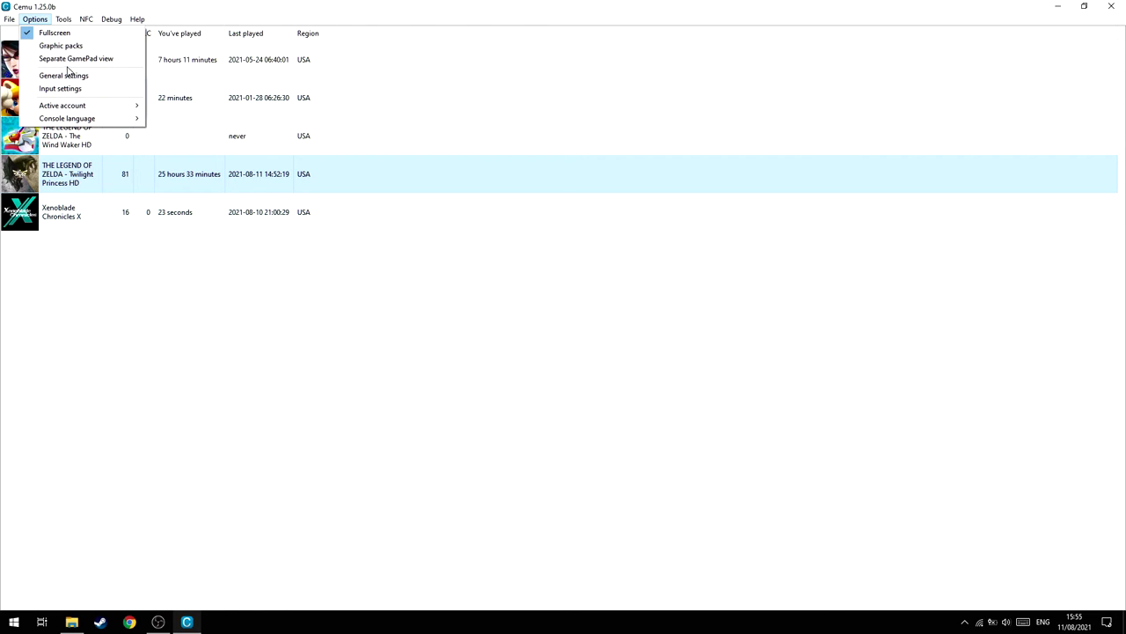
pyautogui.click(58, 48)
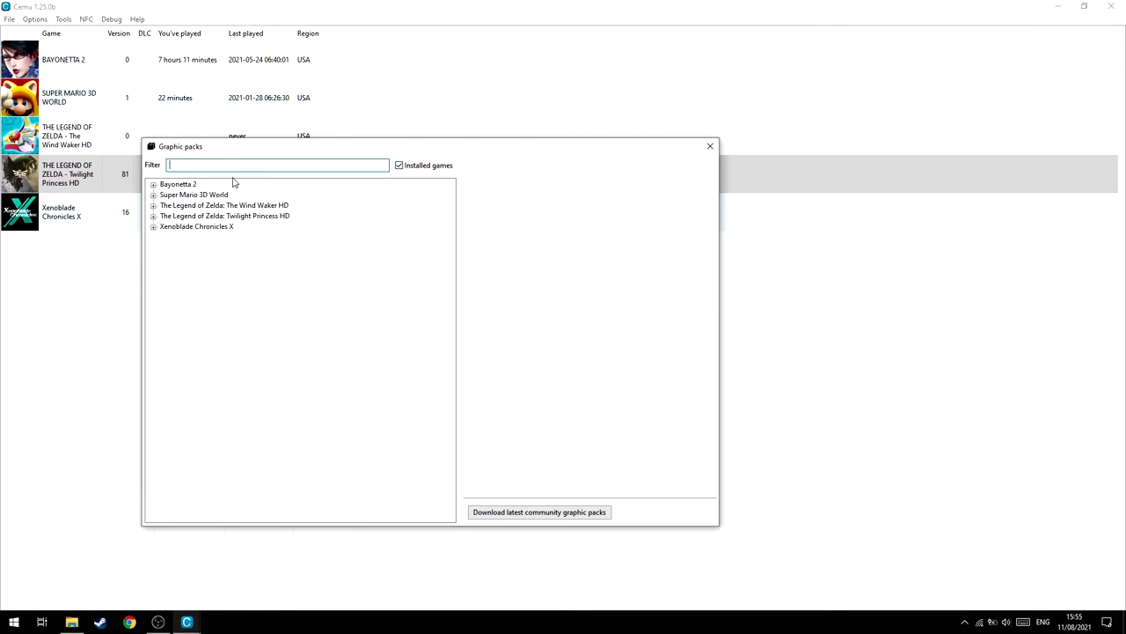
pyautogui.click(400, 166)
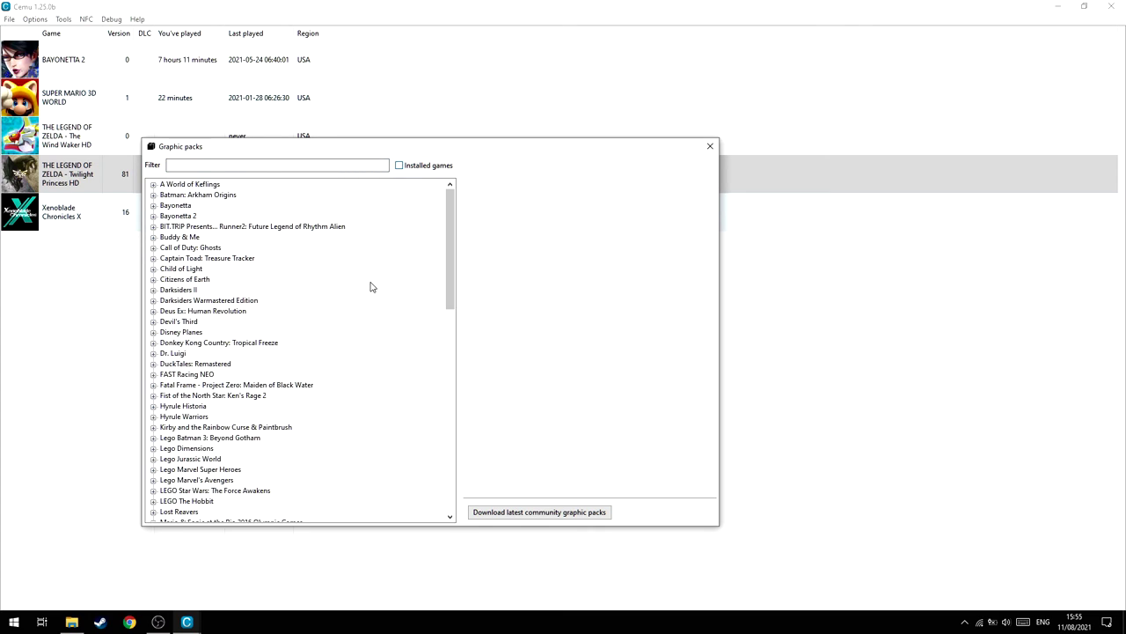
# Examine the full list of games with graphic packs, limit it to installed games again, and close the window
pyautogui.scroll(-15, 369, 290)
pyautogui.scroll(12, 211, 400)
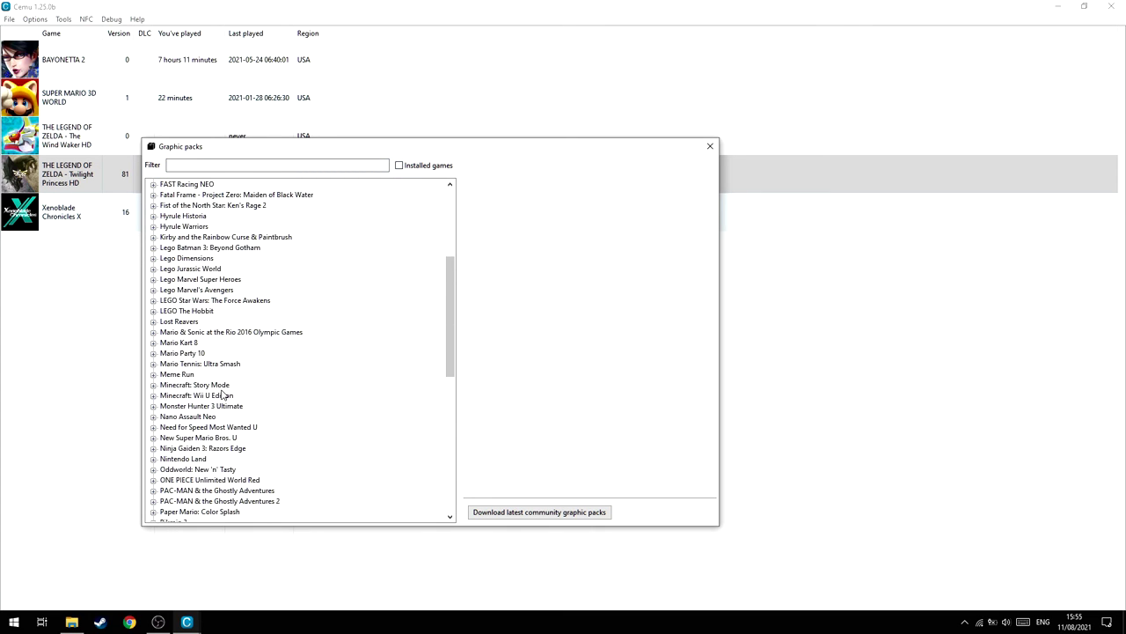
pyautogui.scroll(-15, 201, 270)
pyautogui.scroll(-3, 201, 270)
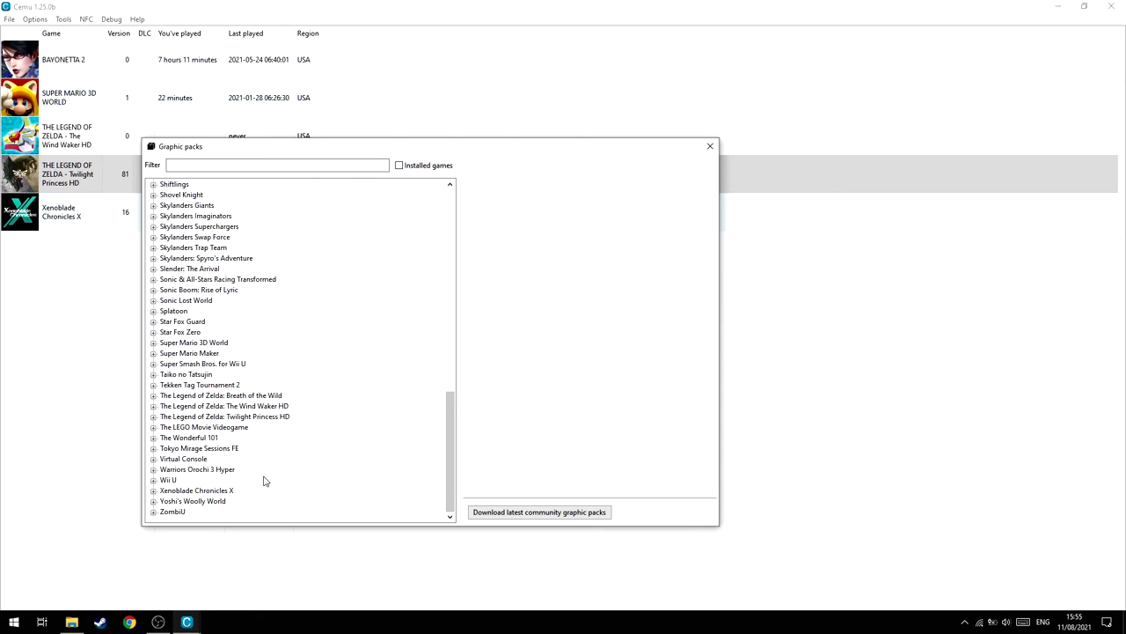
pyautogui.scroll(17, 268, 475)
pyautogui.scroll(2, 236, 459)
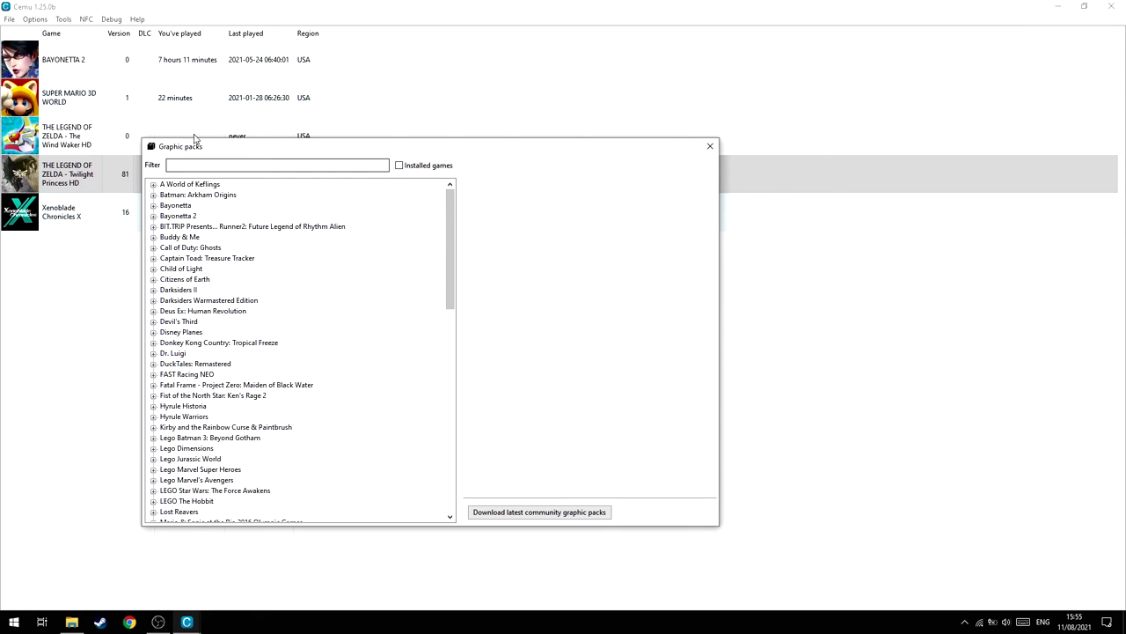
pyautogui.scroll(-8, 220, 388)
pyautogui.scroll(-10, 197, 308)
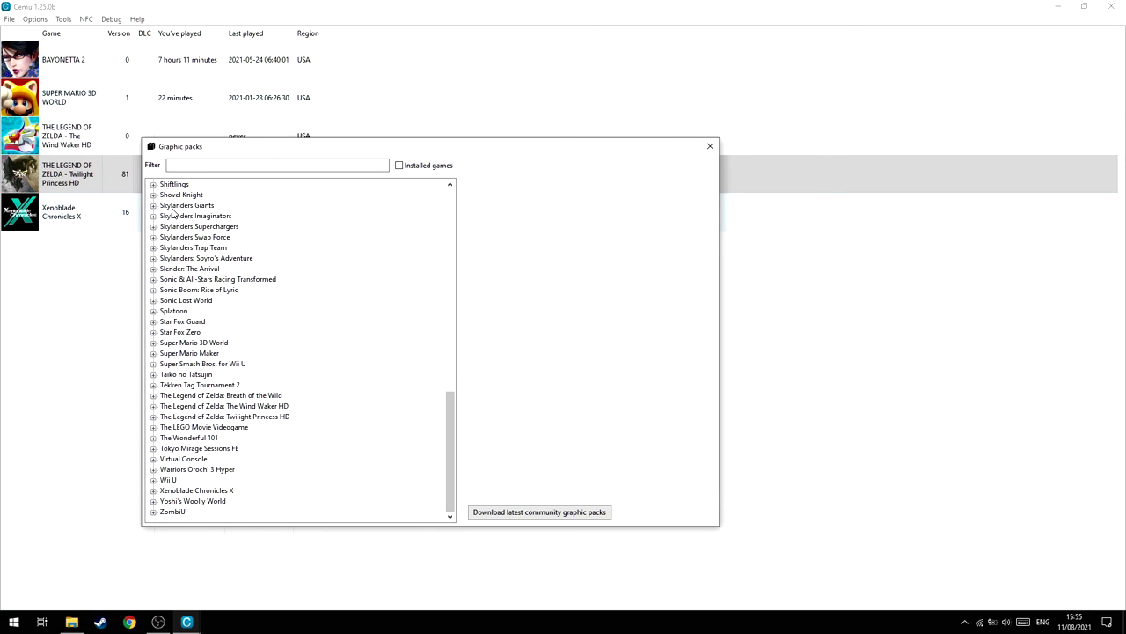
pyautogui.scroll(15, 387, 294)
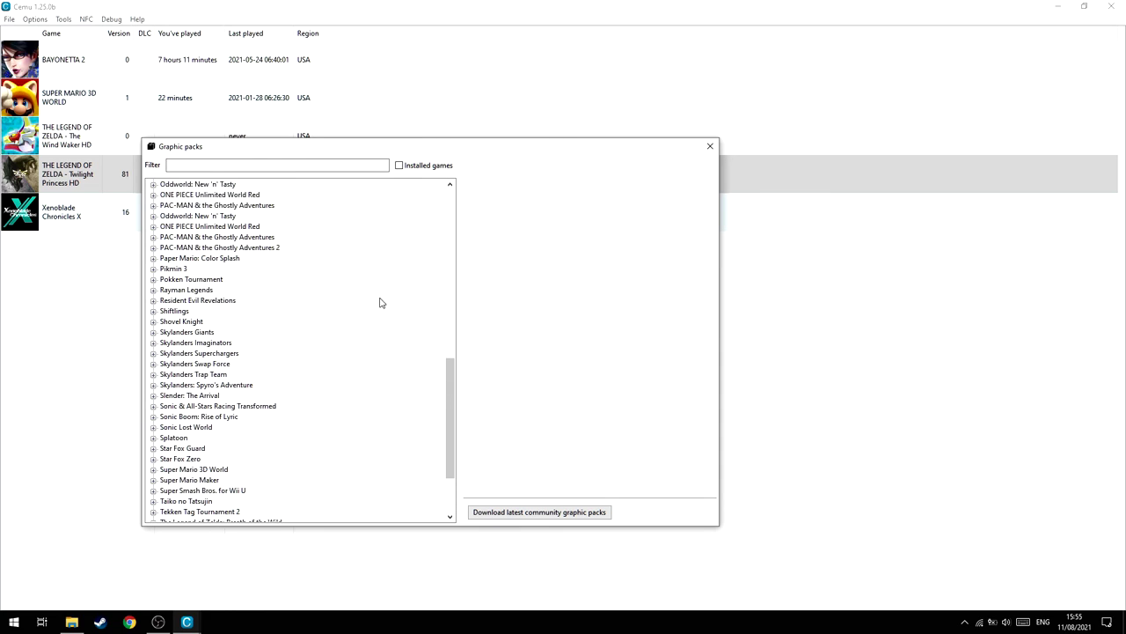
pyautogui.scroll(1, 397, 280)
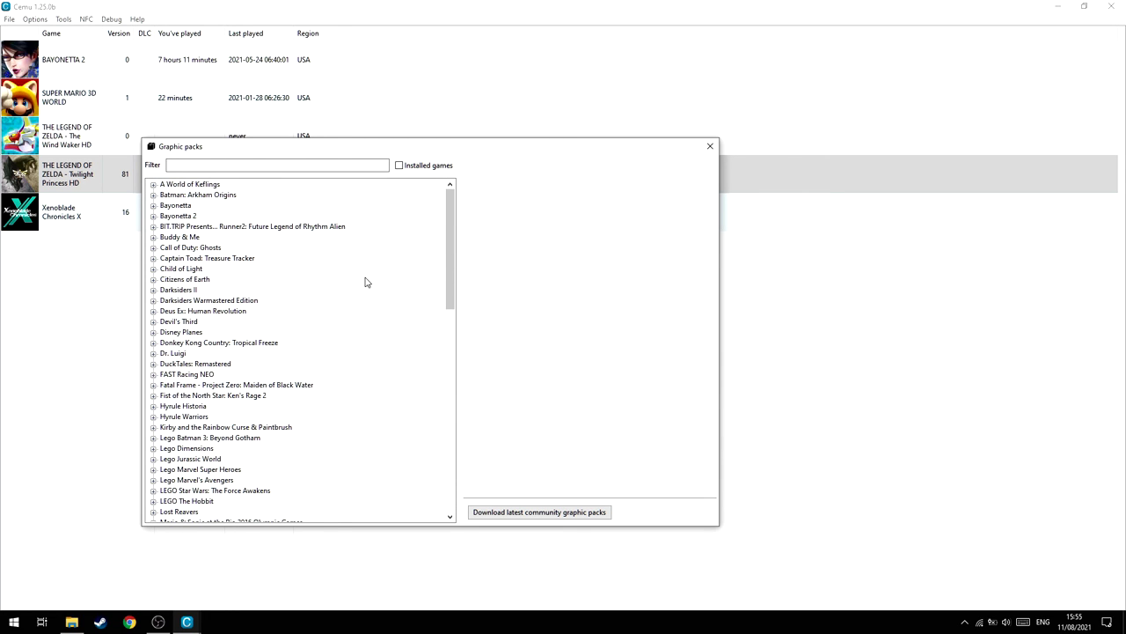
pyautogui.scroll(-3, 356, 295)
pyautogui.click(400, 165)
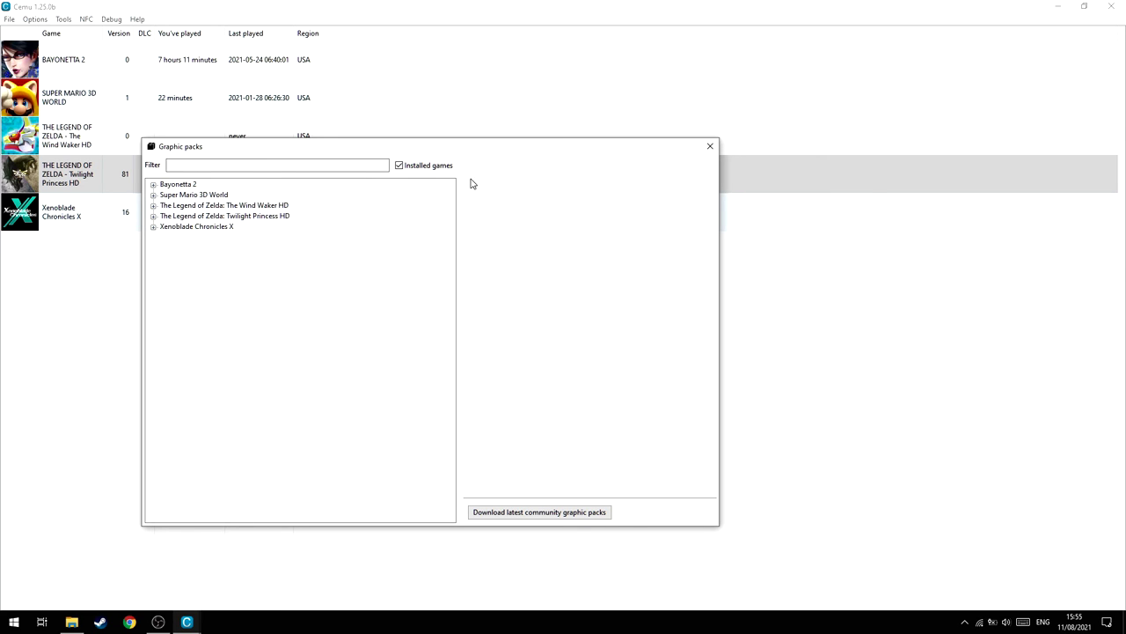
pyautogui.click(710, 146)
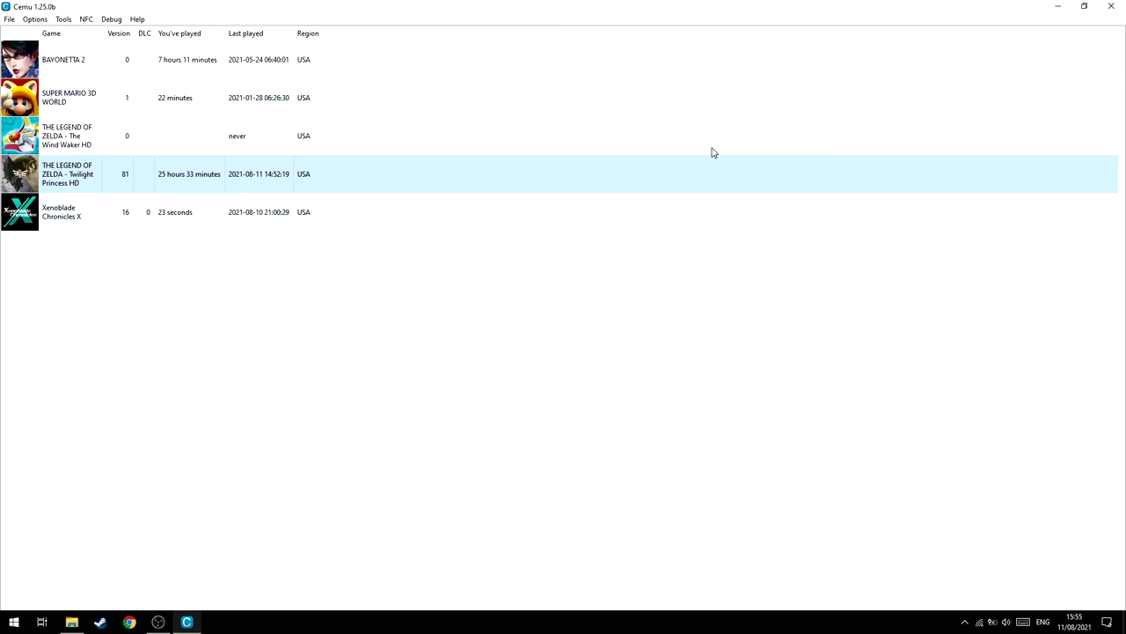